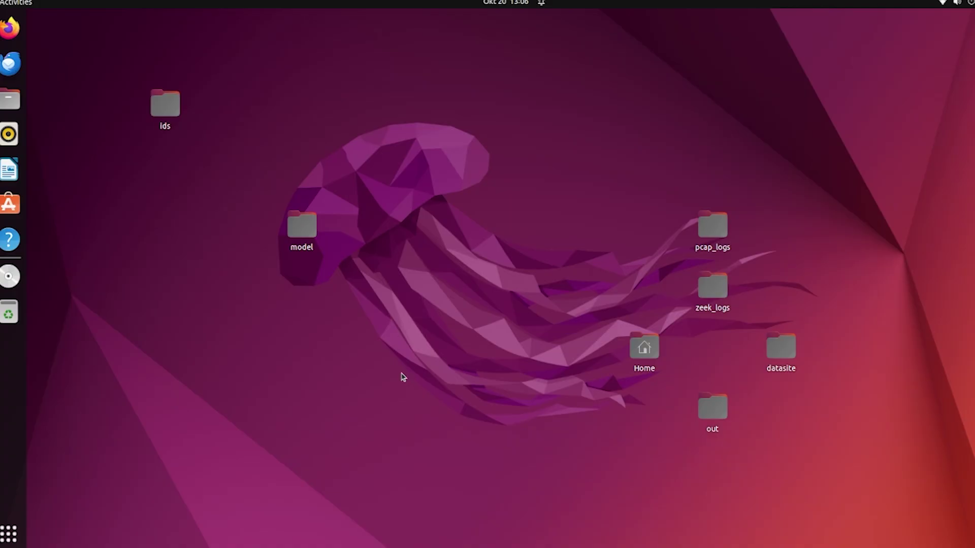
# Search Firefox for 'balenaetcher download' and open the official 'balenaEtcher - Flash OS images' result.
pyautogui.click(11, 27)
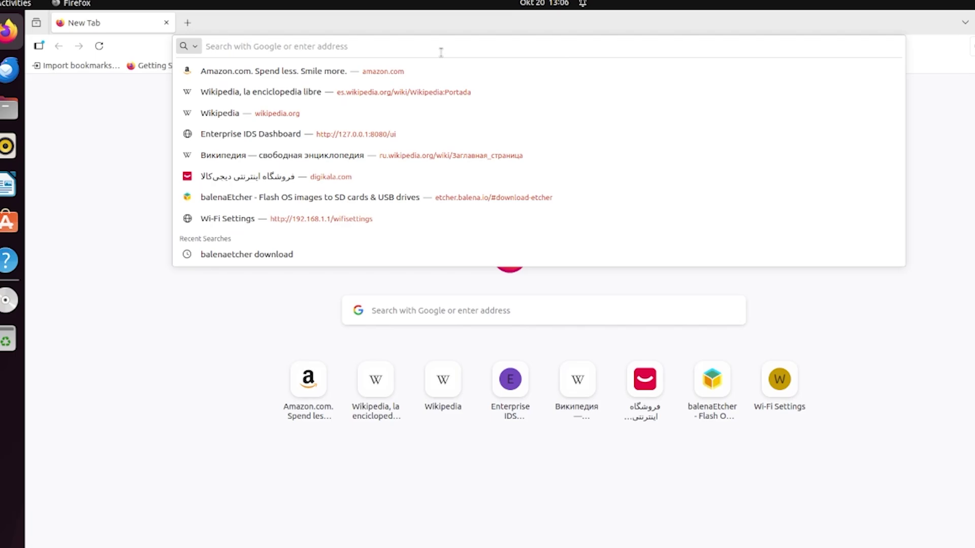
pyautogui.write('balenaetcher download')
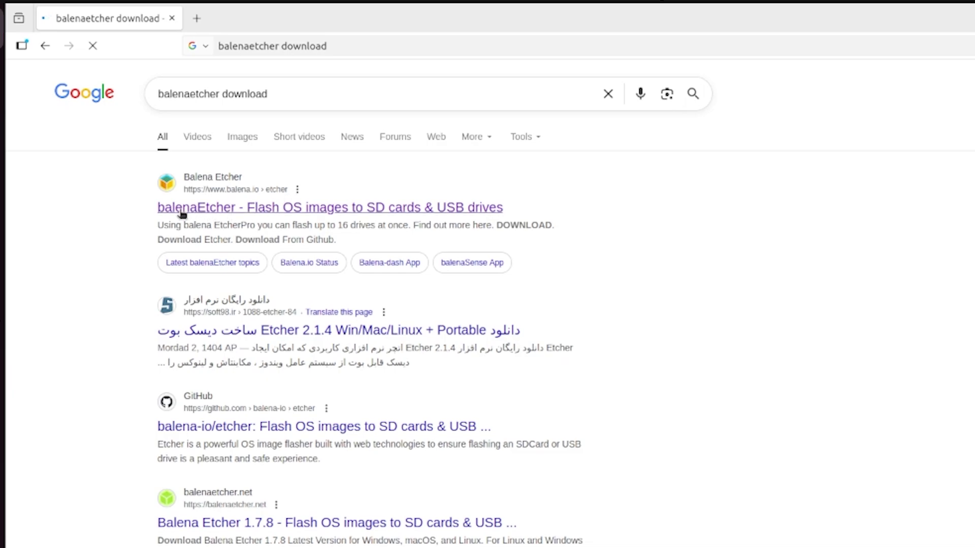
pyautogui.click(199, 213)
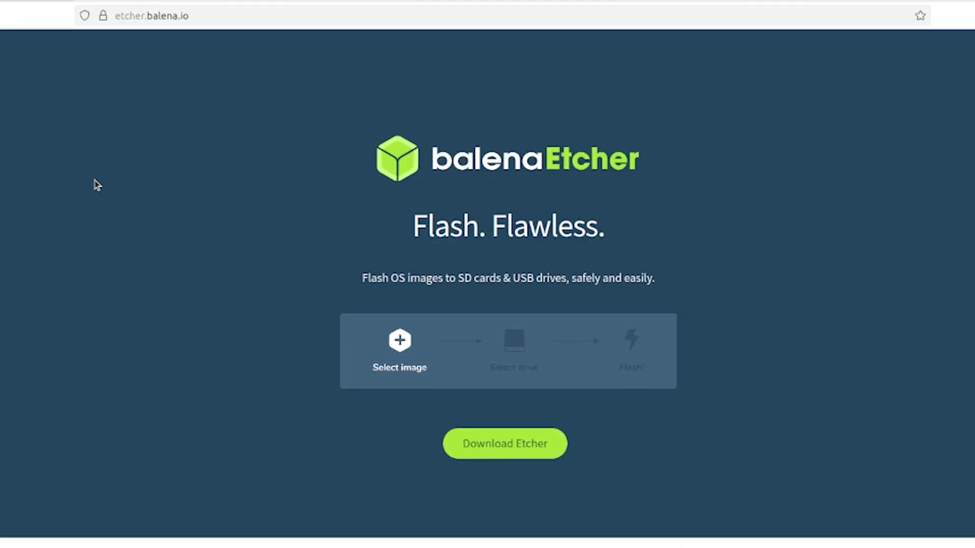
# Review the Linux x64 builds in the Download Etcher table, then close Firefox.
pyautogui.click(511, 450)
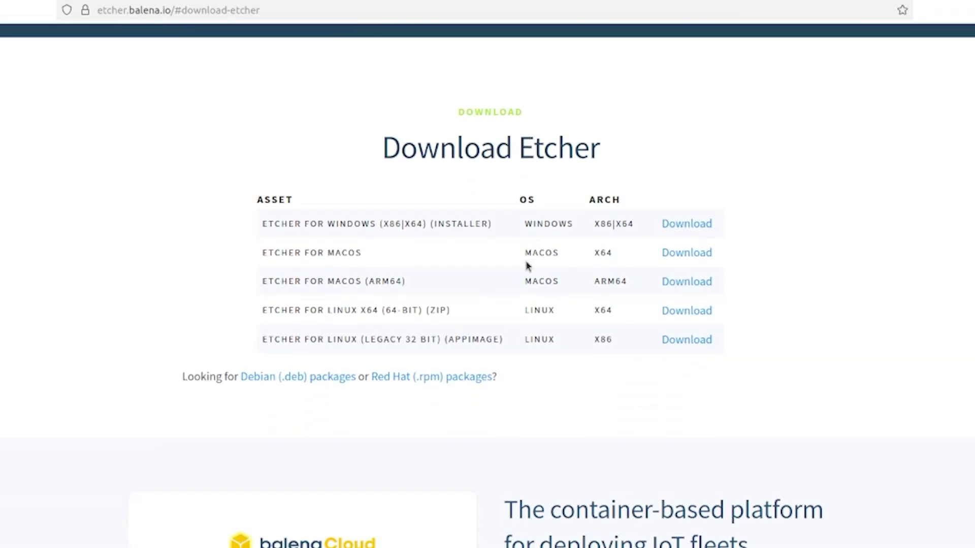
pyautogui.moveTo(506, 346); pyautogui.dragTo(259, 221)
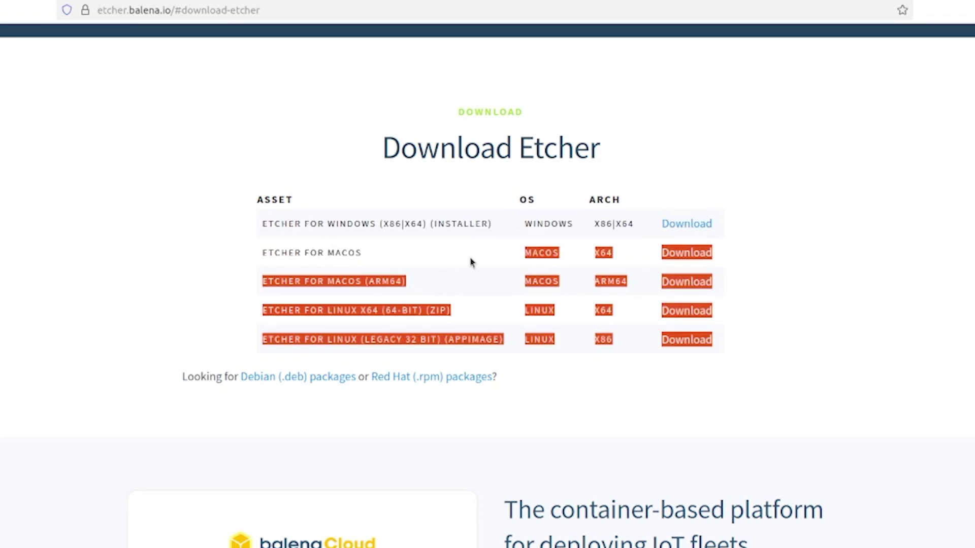
pyautogui.click(259, 222)
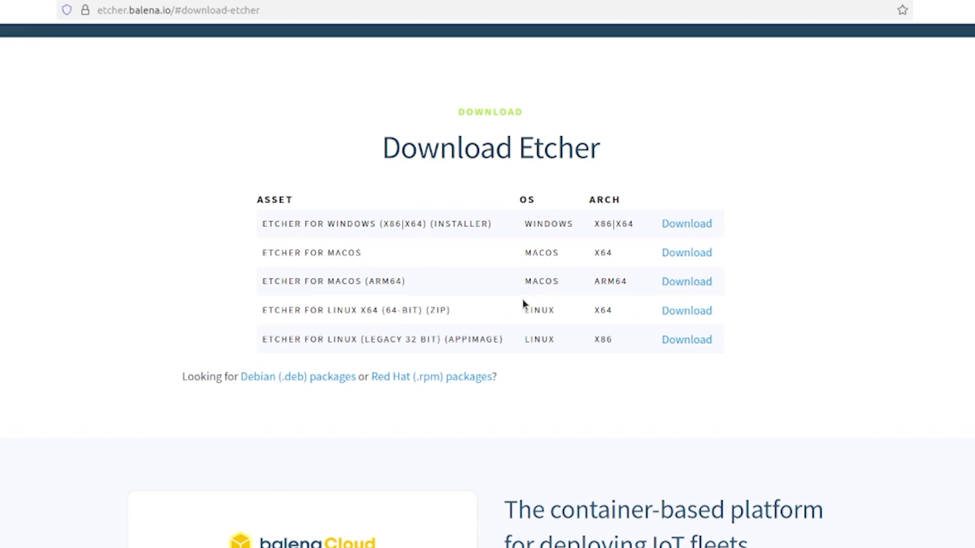
pyautogui.moveTo(272, 317); pyautogui.dragTo(569, 307)
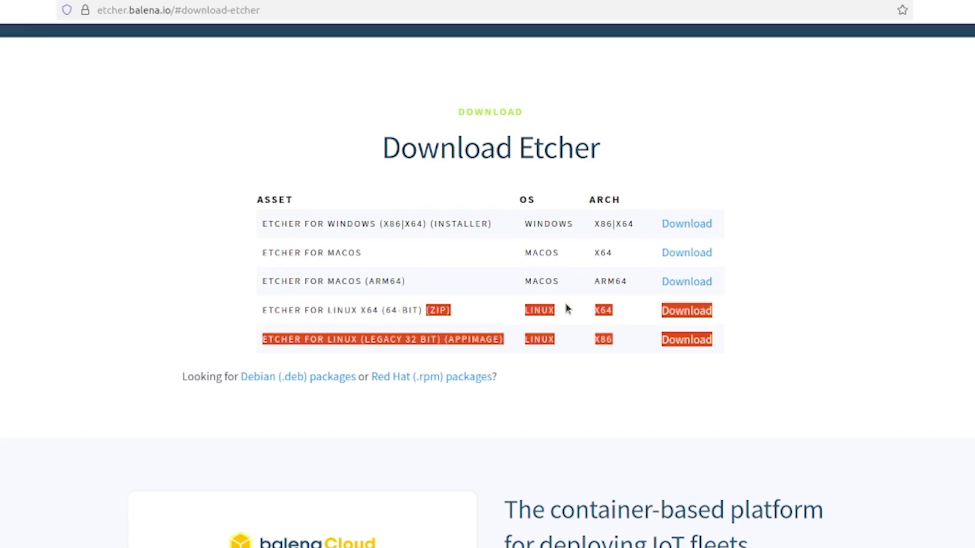
pyautogui.click(770, 288)
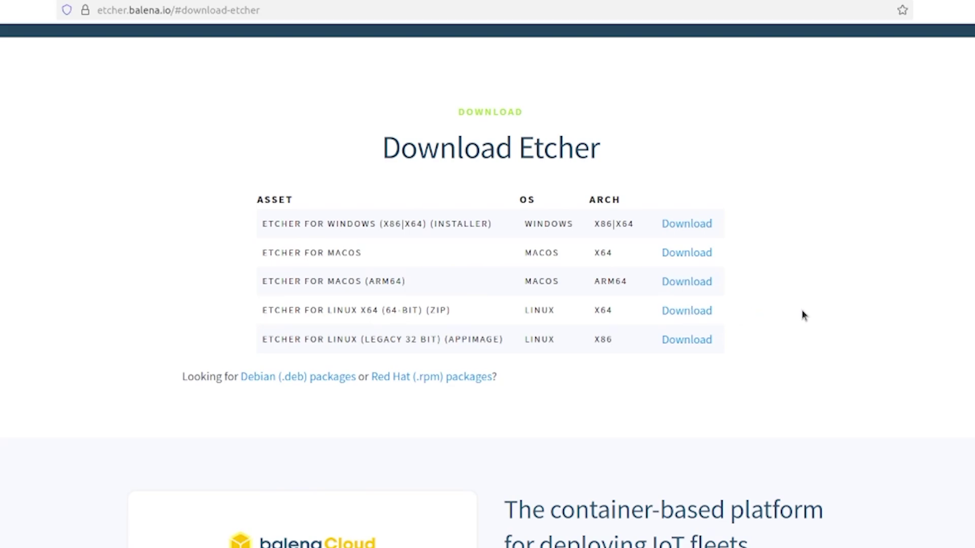
pyautogui.moveTo(801, 343); pyautogui.dragTo(240, 305)
pyautogui.click(236, 305)
pyautogui.click(964, 44)
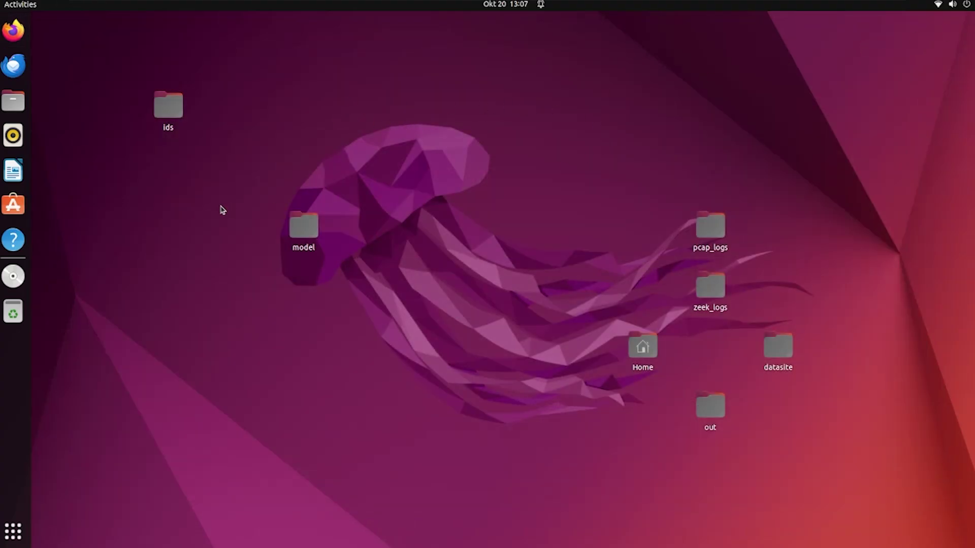
# Open the Downloads folder in Files.
pyautogui.click(7, 100)
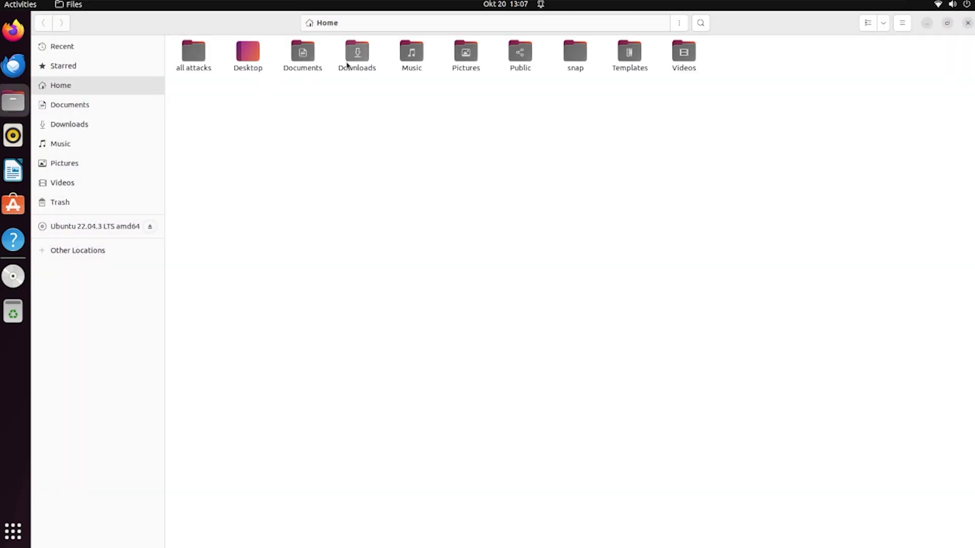
pyautogui.click(351, 65)
pyautogui.doubleClick(352, 65)
# Extract balenaEtcher-linux-x64-2.1.4.zip with Extract Here, then select the Windows 11 ISO.
pyautogui.moveTo(267, 159); pyautogui.dragTo(251, 68)
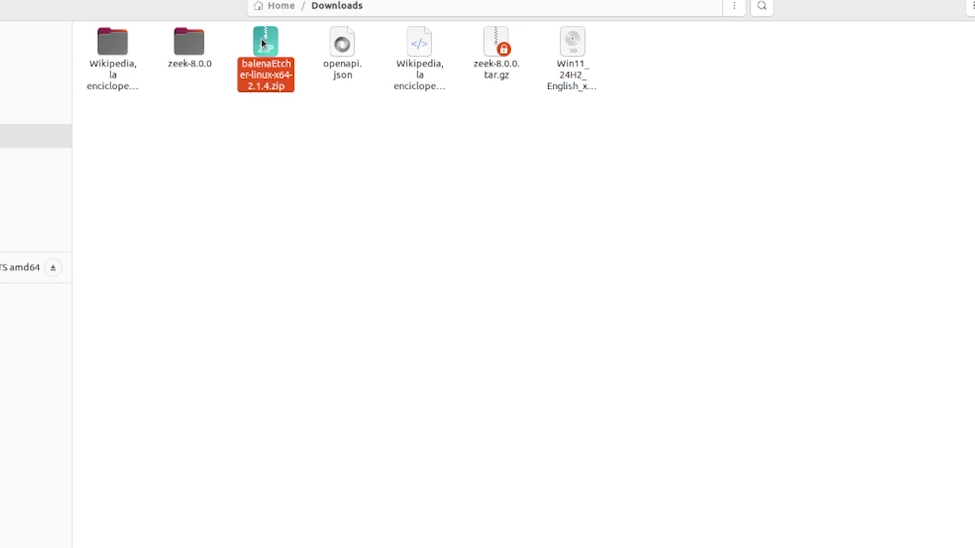
pyautogui.rightClick(262, 43)
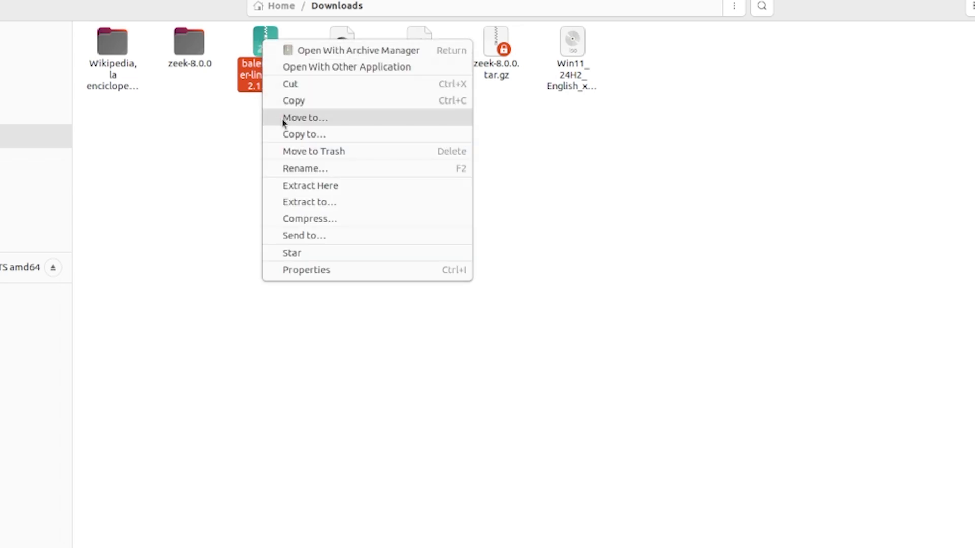
pyautogui.click(372, 189)
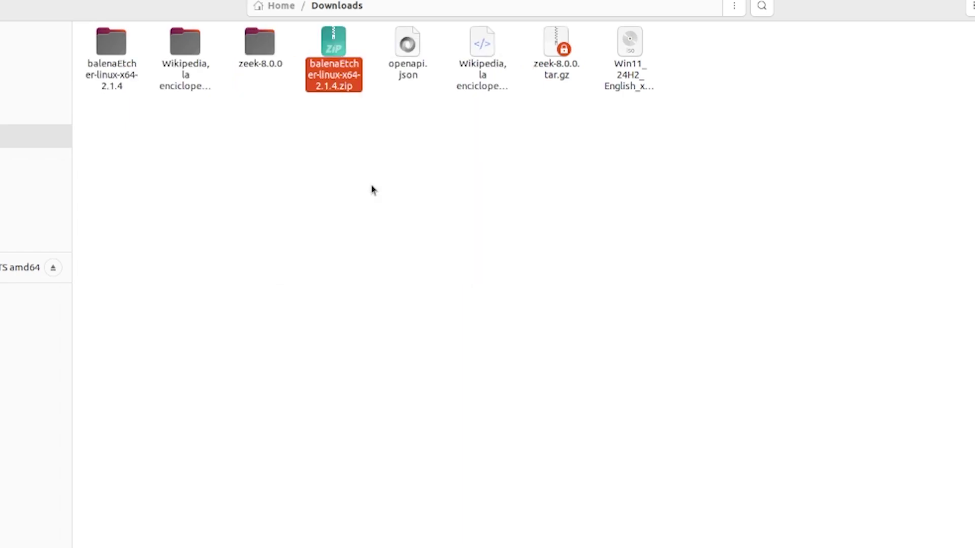
pyautogui.click(672, 176)
pyautogui.moveTo(726, 213)
pyautogui.mouseDown()
pyautogui.moveTo(620, 30)
pyautogui.moveTo(677, 194)
pyautogui.mouseUp()
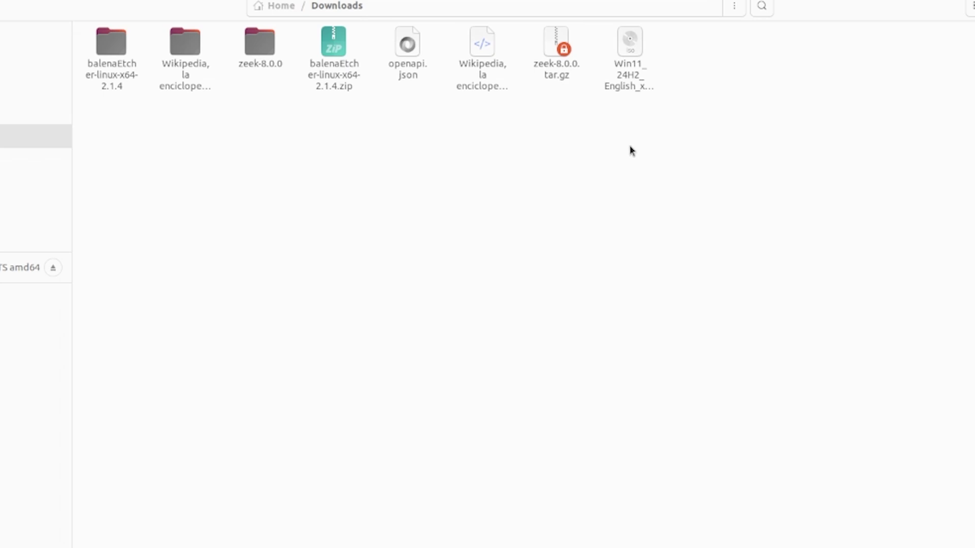
# Go into balenaEtcher-linux-x64-2.1.4, then balenaEtcher-linux-x64, and select the balena-etcher program.
pyautogui.moveTo(702, 211); pyautogui.dragTo(603, 29)
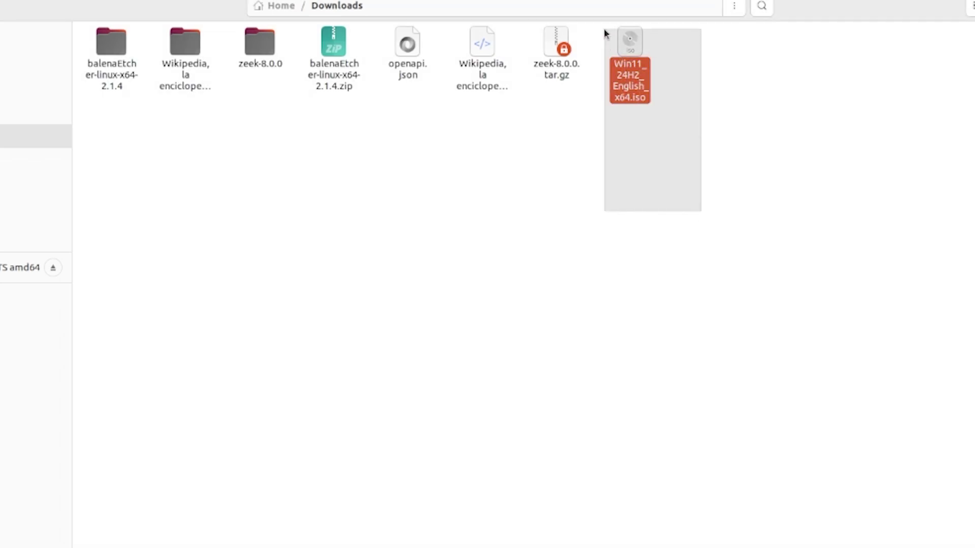
pyautogui.click(598, 150)
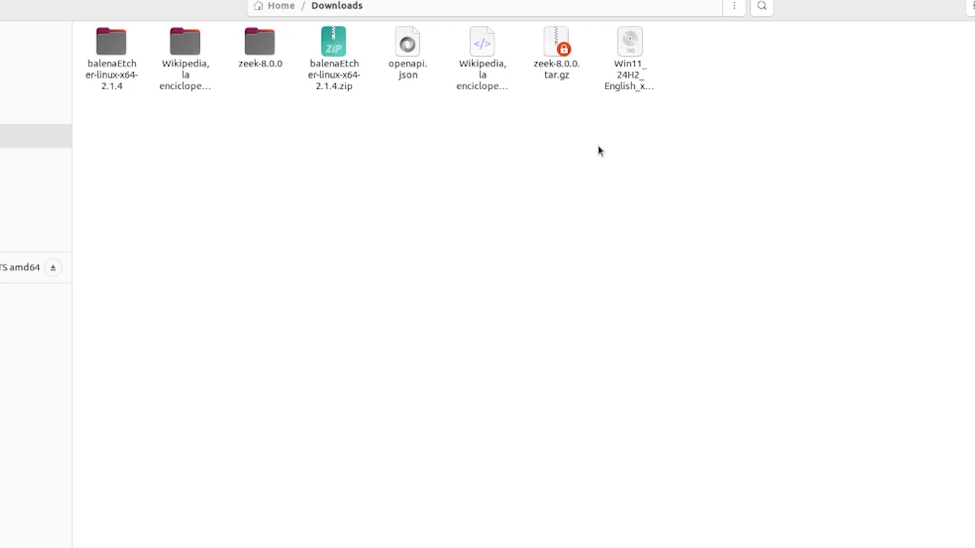
pyautogui.doubleClick(118, 50)
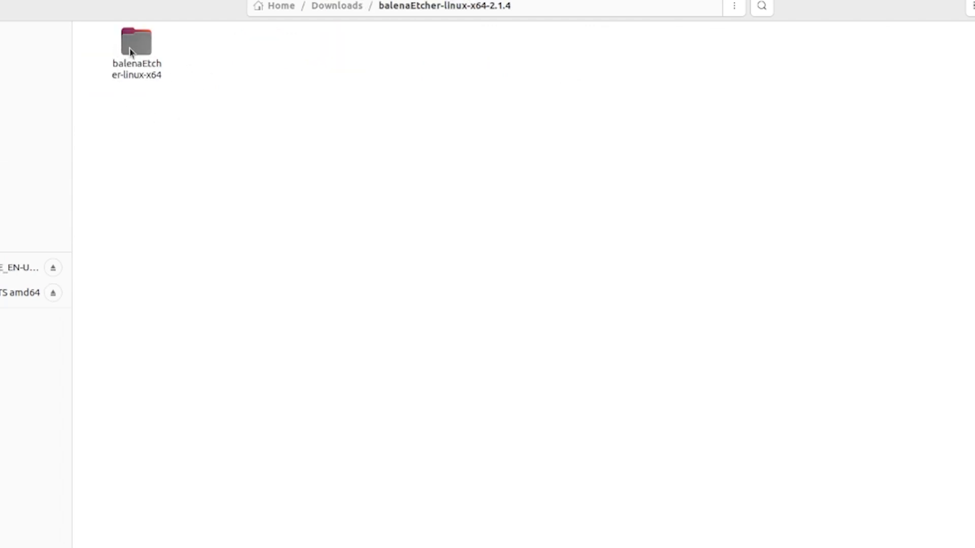
pyautogui.doubleClick(142, 51)
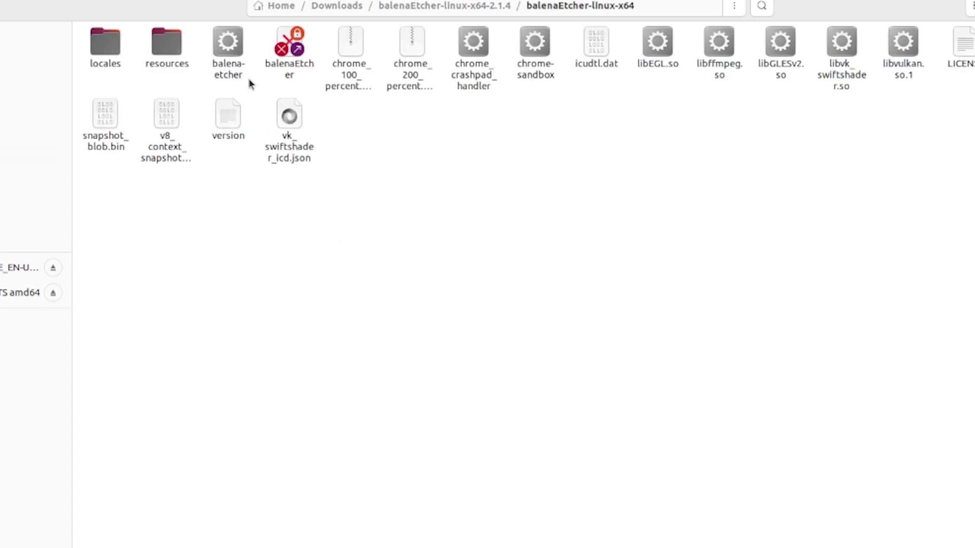
pyautogui.click(227, 64)
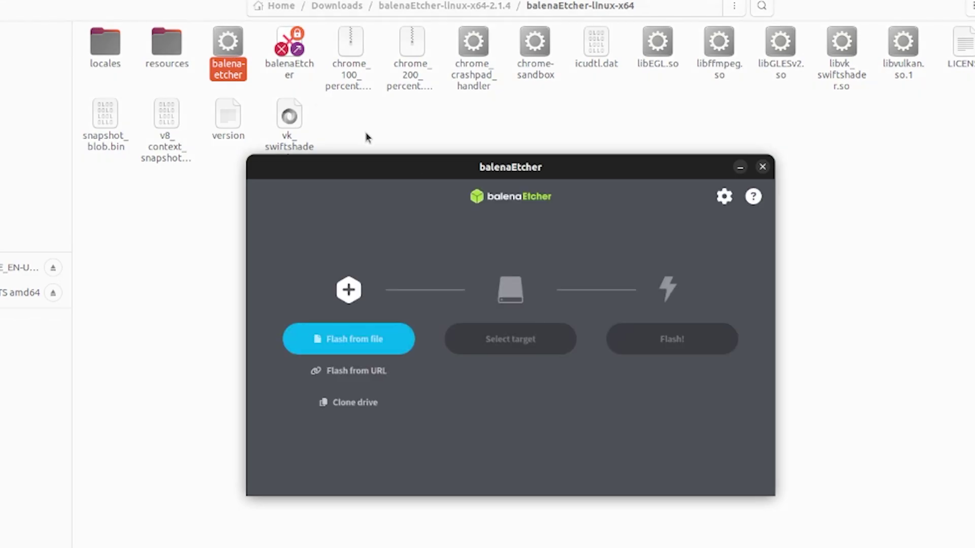
# Load Win11_24H2_English_x64.iso from Downloads as the source image via 'Flash from file'.
pyautogui.moveTo(339, 168); pyautogui.dragTo(404, 166)
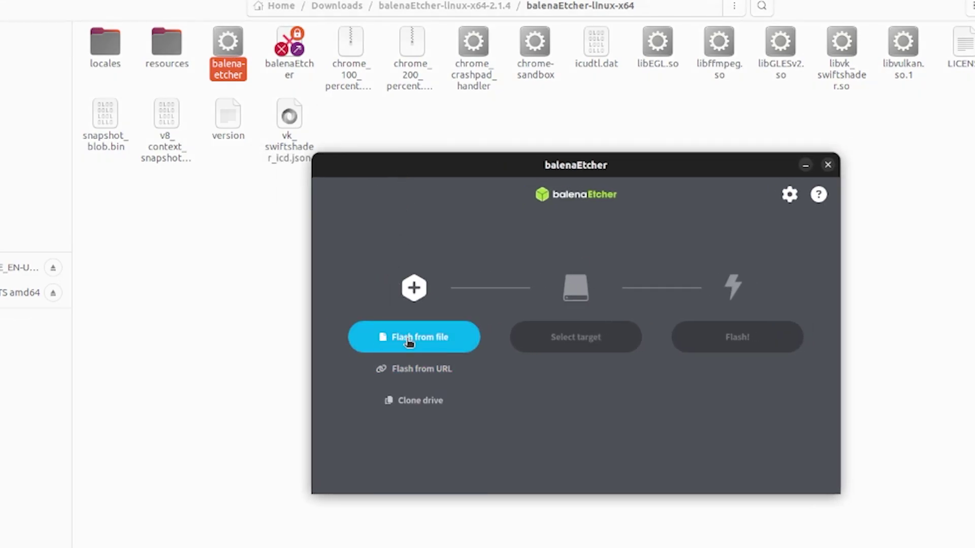
pyautogui.click(444, 343)
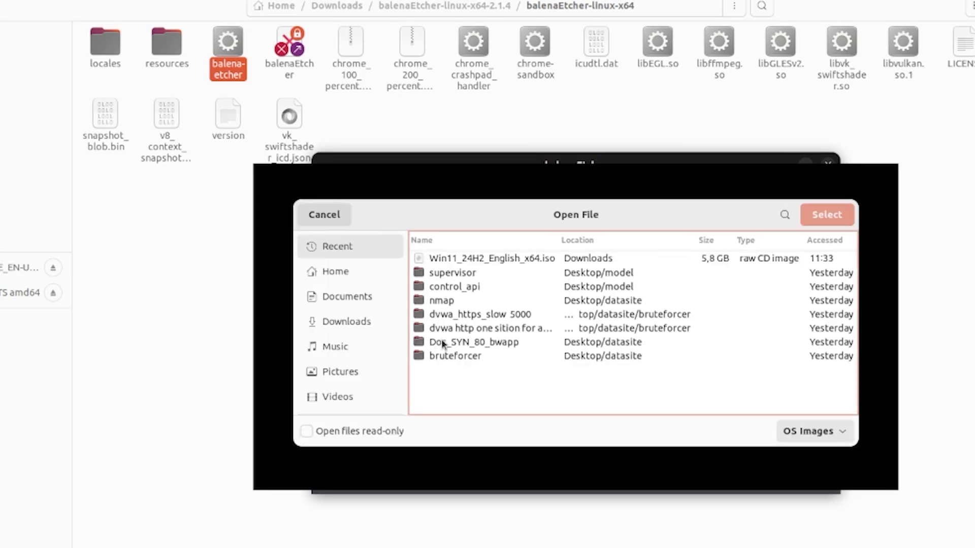
pyautogui.click(455, 261)
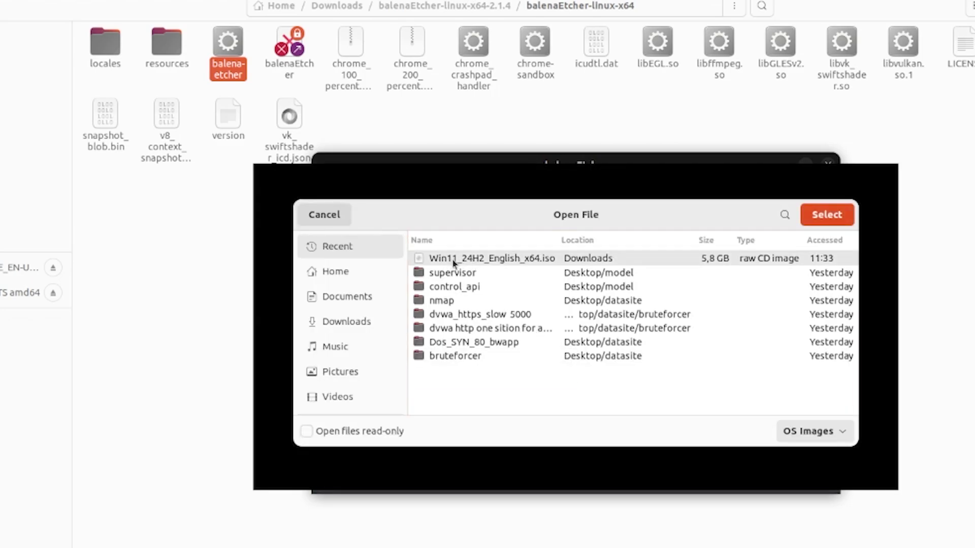
pyautogui.click(828, 216)
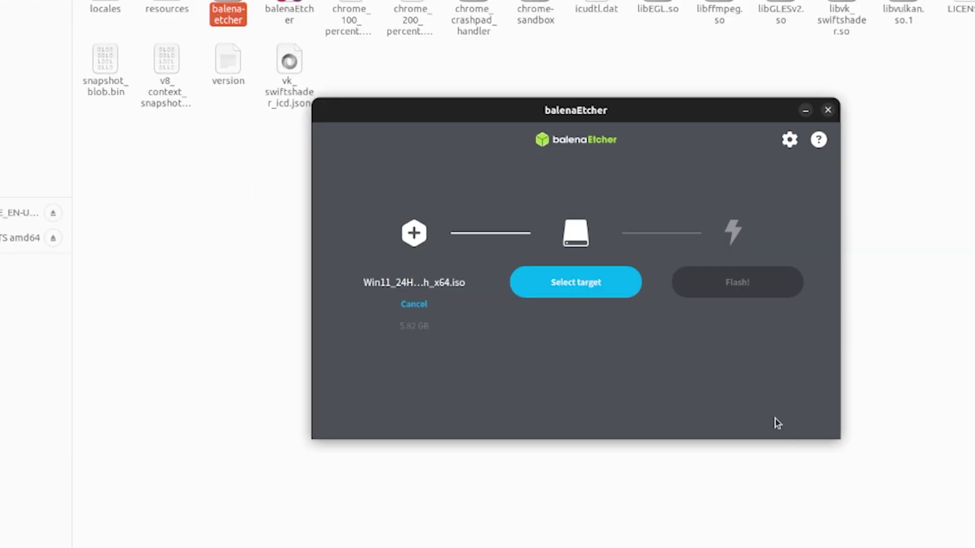
# Target the 15.9 GB USB Flash Disk, start Flash!, and authenticate with the password.
pyautogui.click(575, 296)
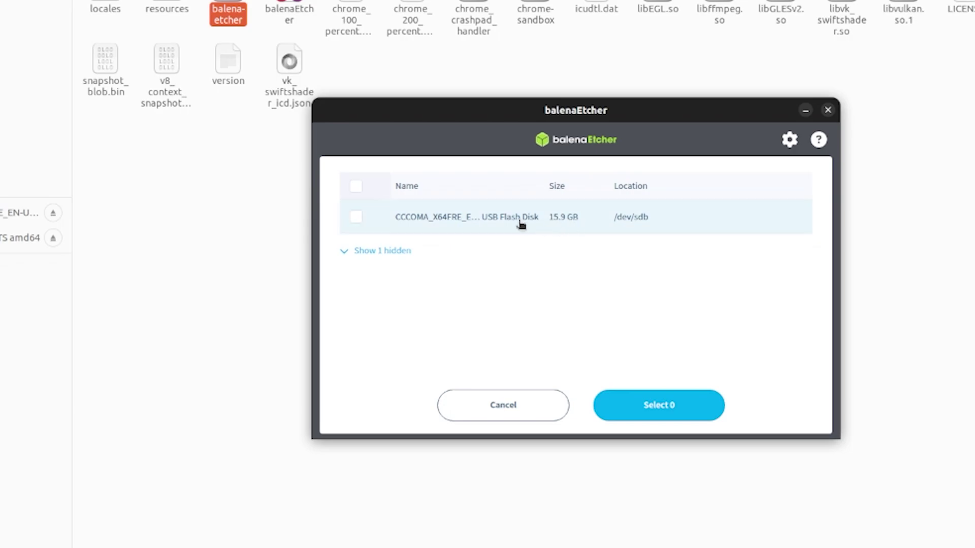
pyautogui.click(356, 217)
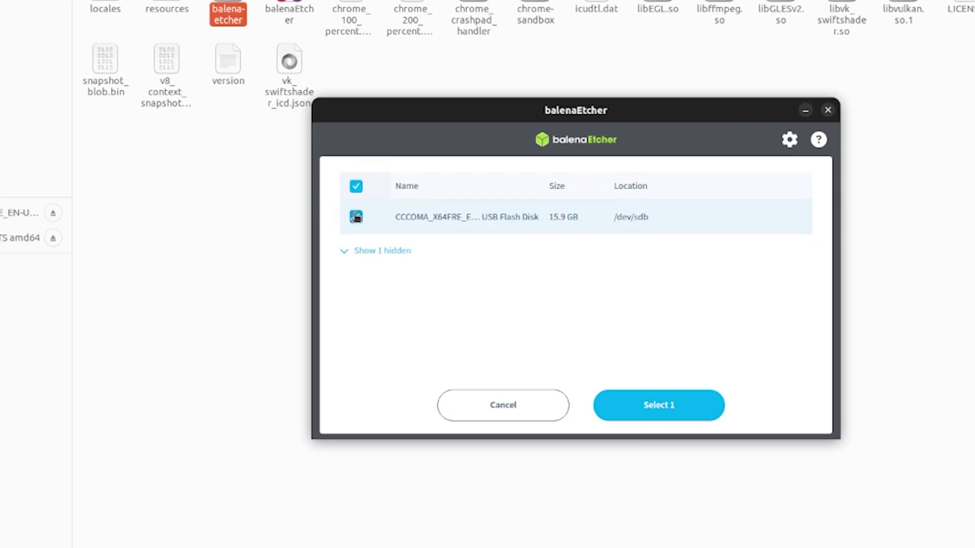
pyautogui.click(644, 406)
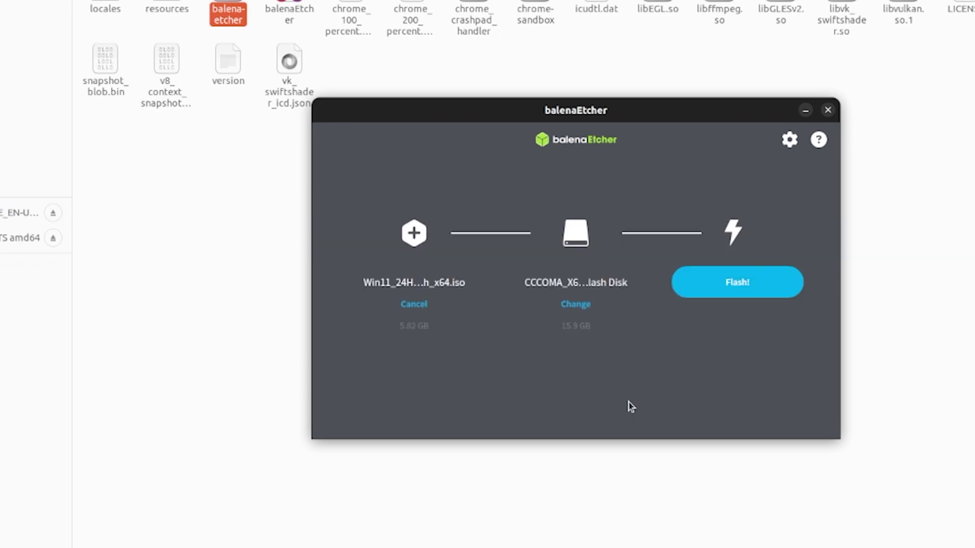
pyautogui.click(736, 282)
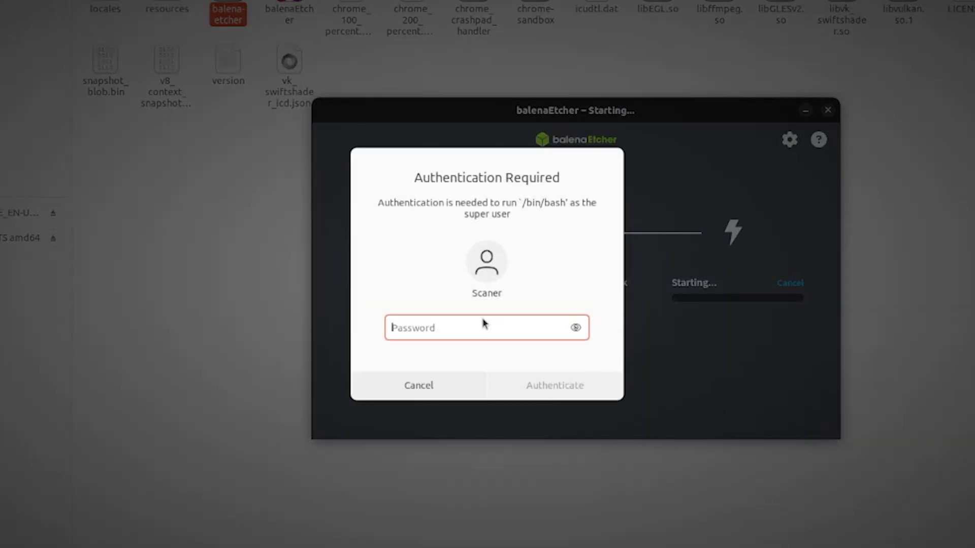
pyautogui.write('••')
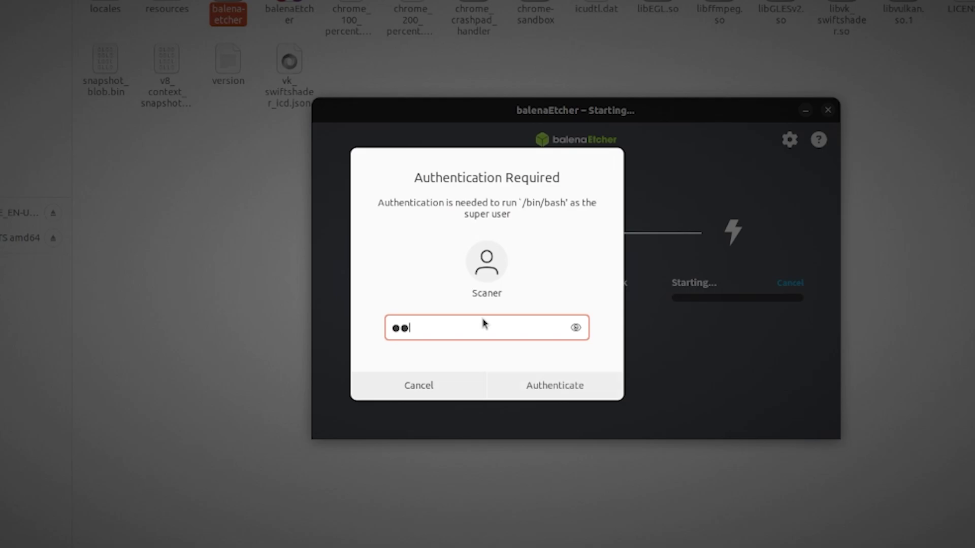
pyautogui.write('••')
pyautogui.press('Return')
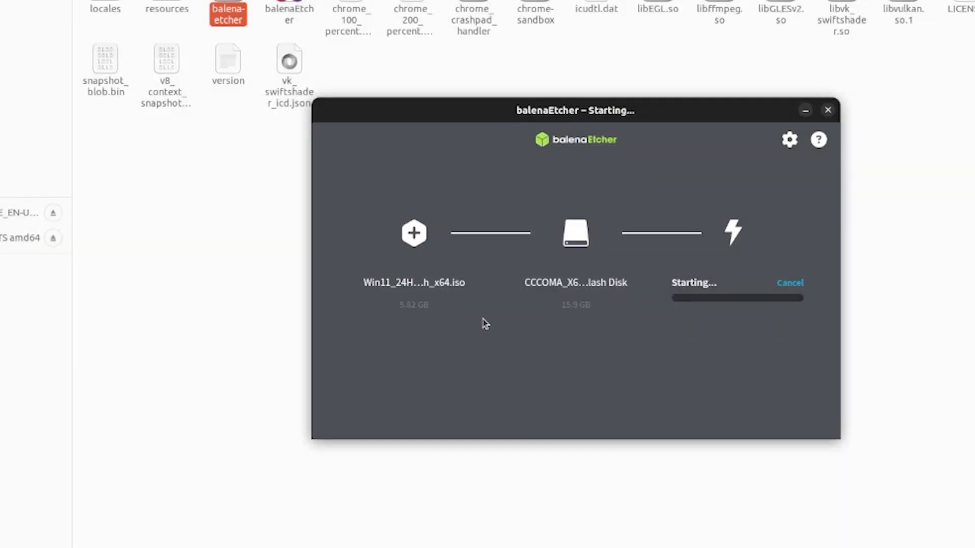